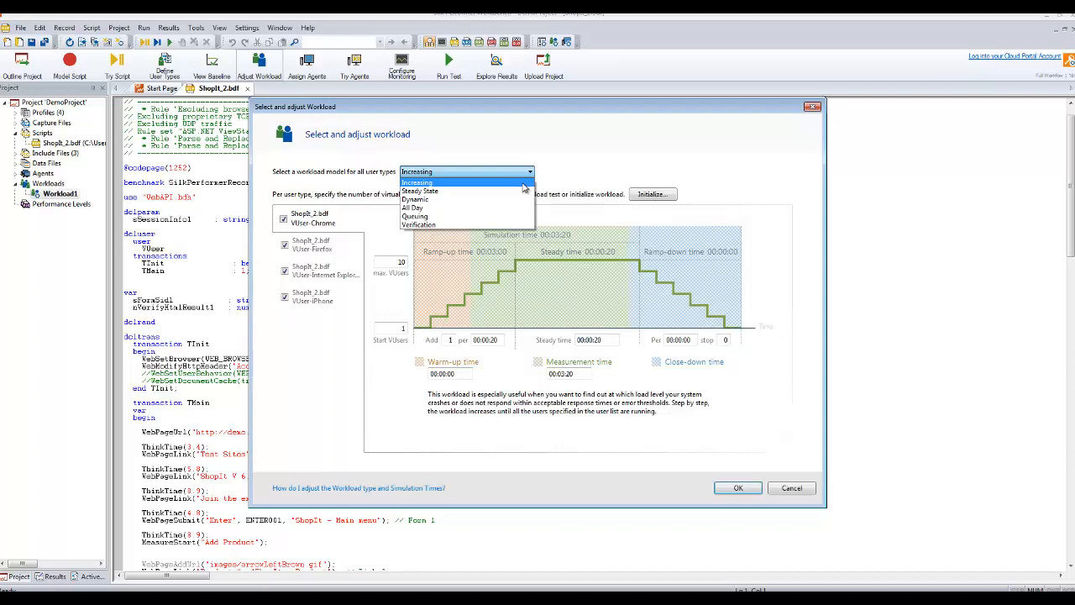
Choose the Increasing workload model for all user types, keep all four browser user types enabled, and accept the workload.
click(523, 184)
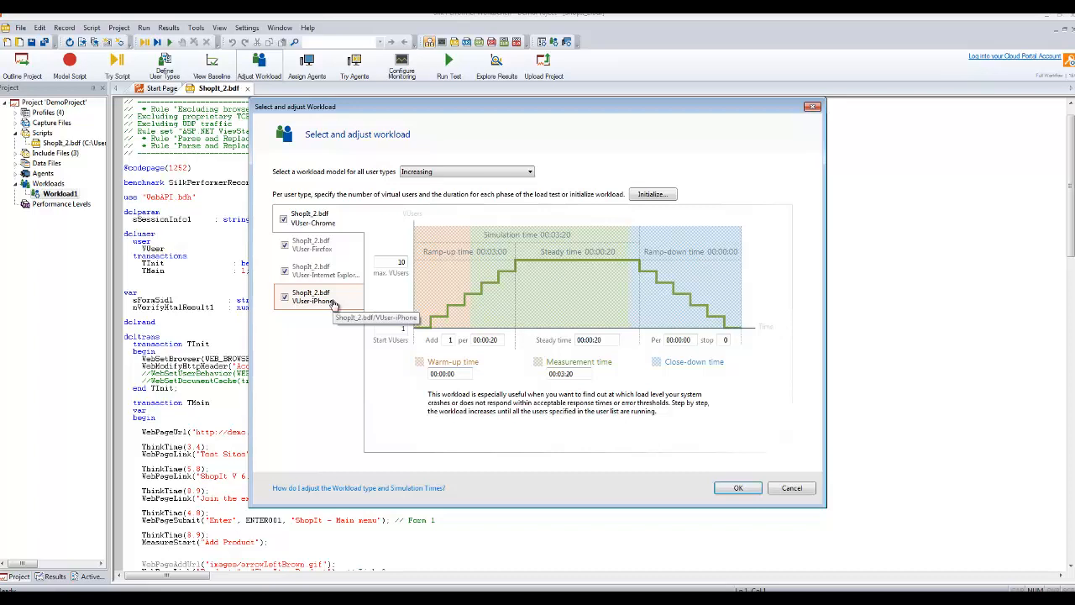
click(285, 299)
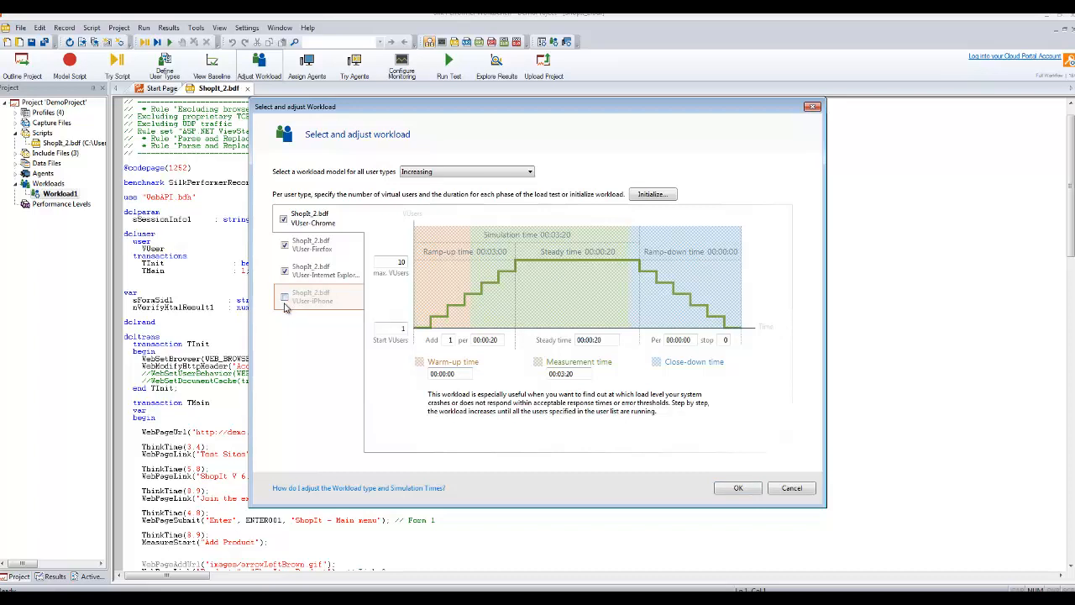
click(285, 299)
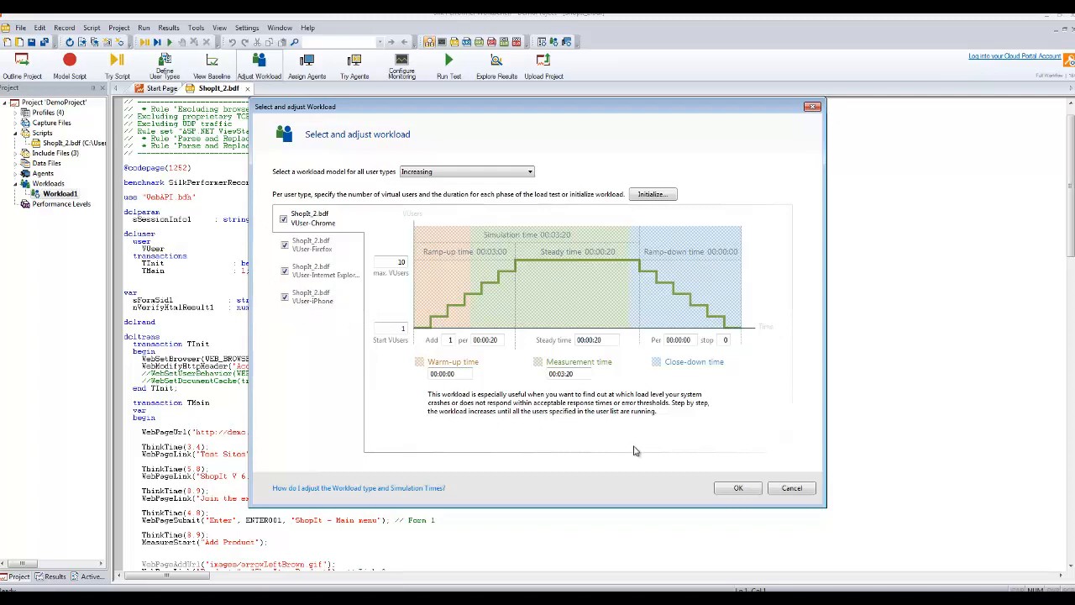
click(731, 489)
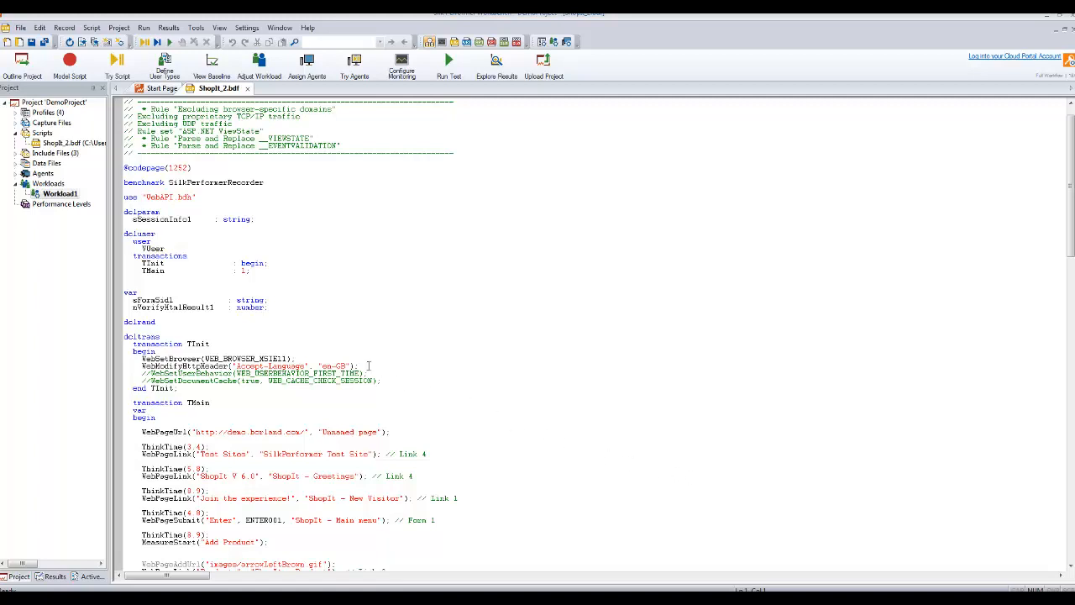
Edit Workload1, review its agent assignment, and base the virtual user calculation in its pacing settings on sessions per hour.
click(71, 195)
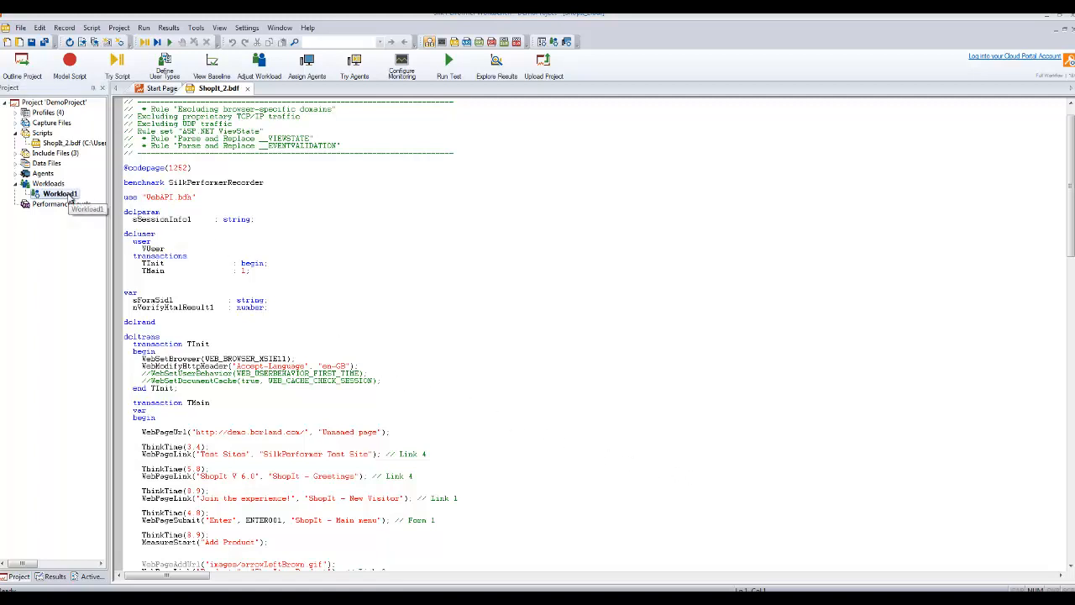
right_click(72, 198)
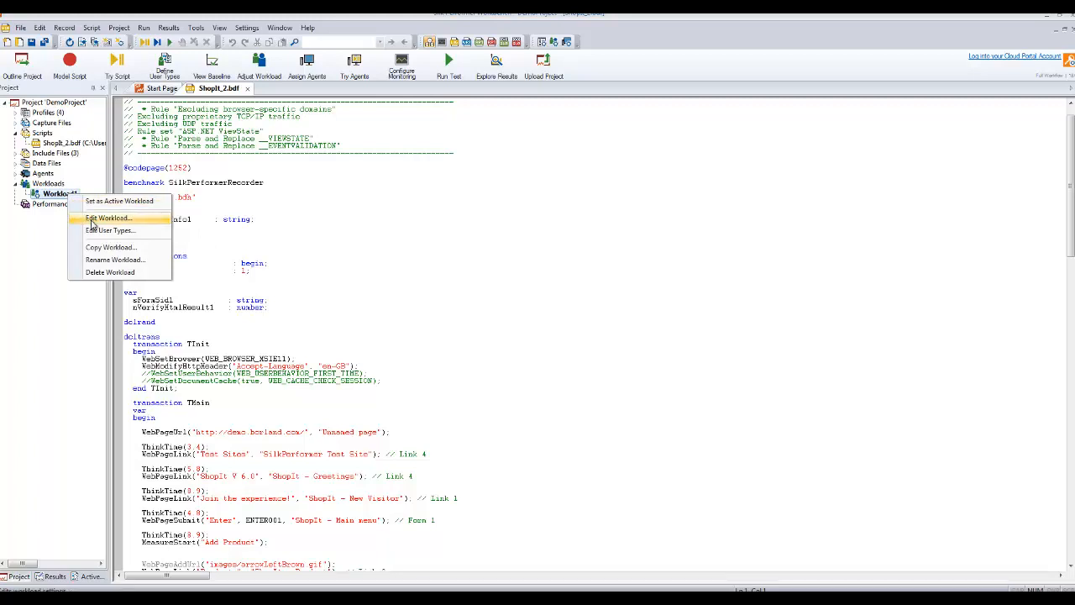
click(94, 219)
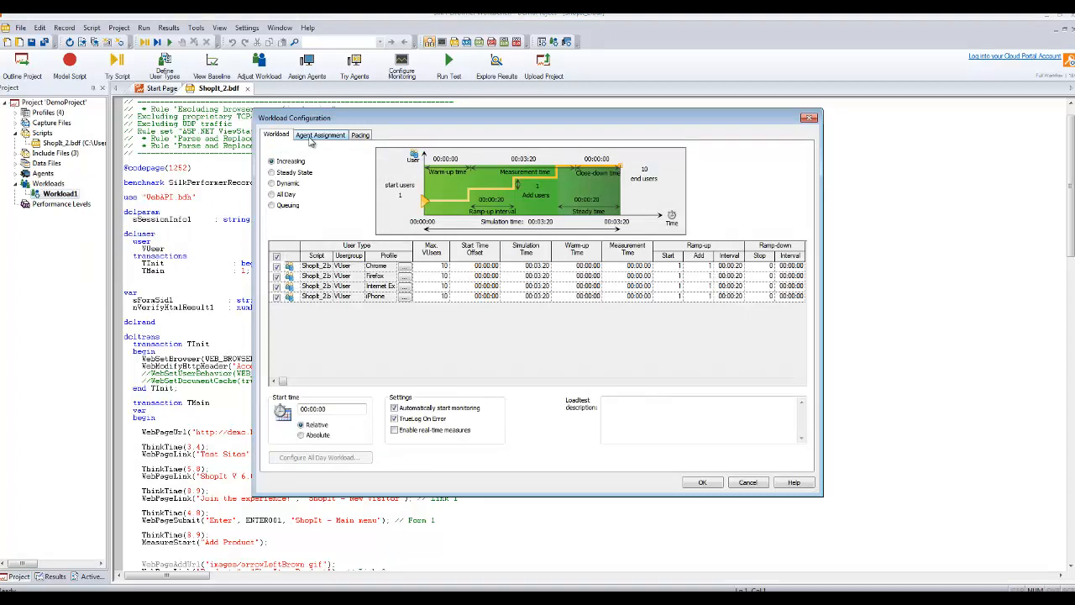
click(315, 135)
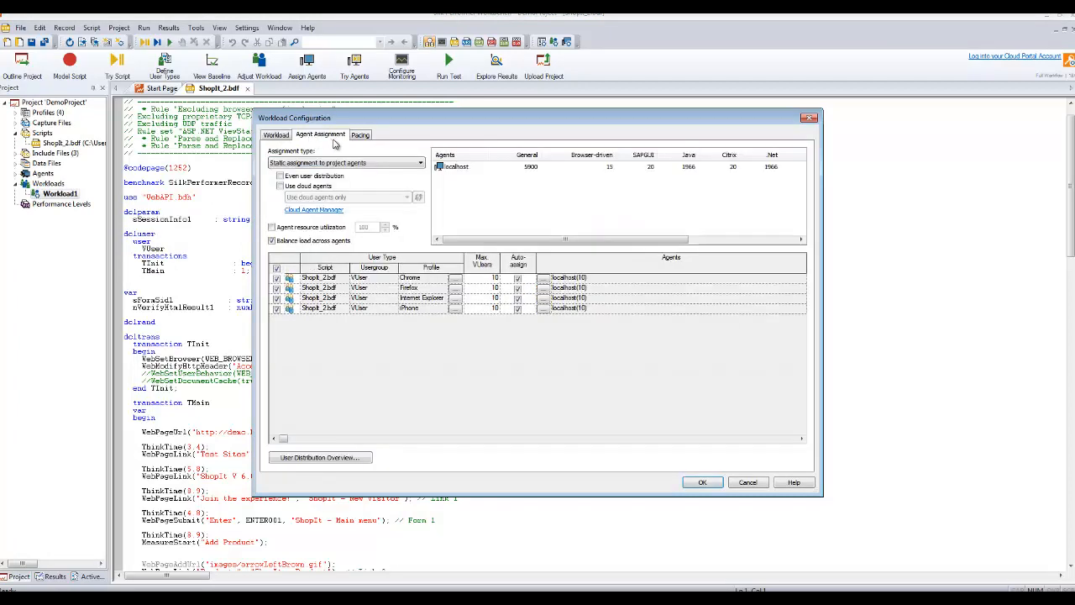
click(361, 135)
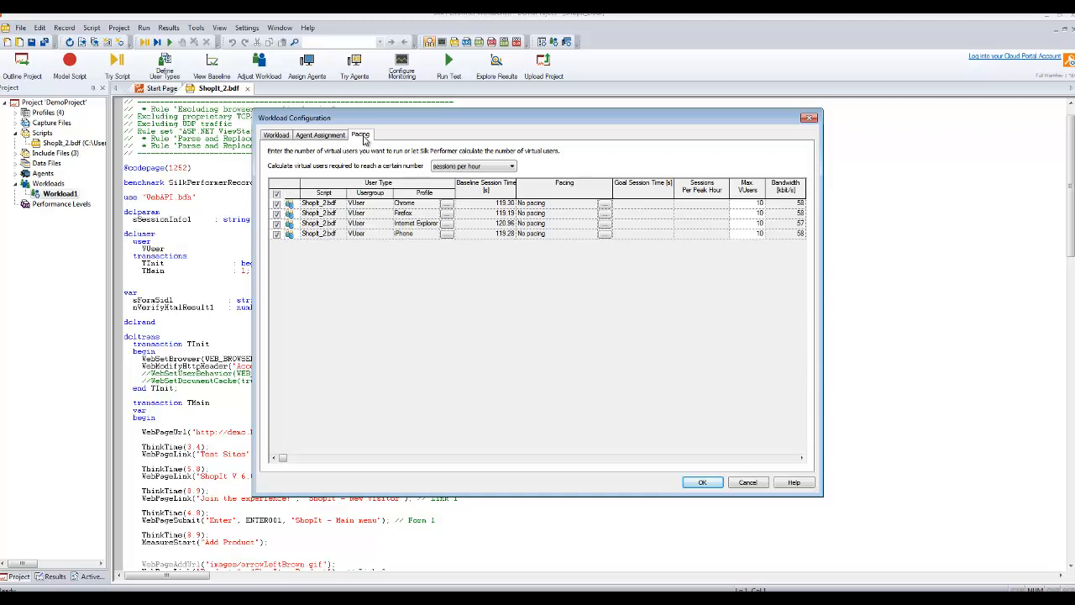
click(506, 168)
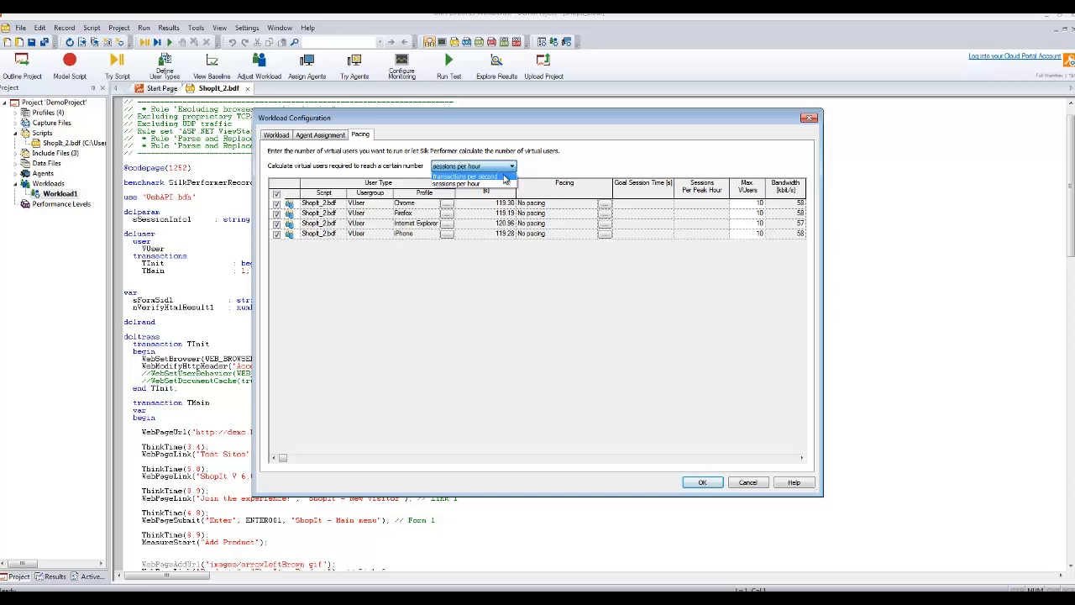
click(503, 185)
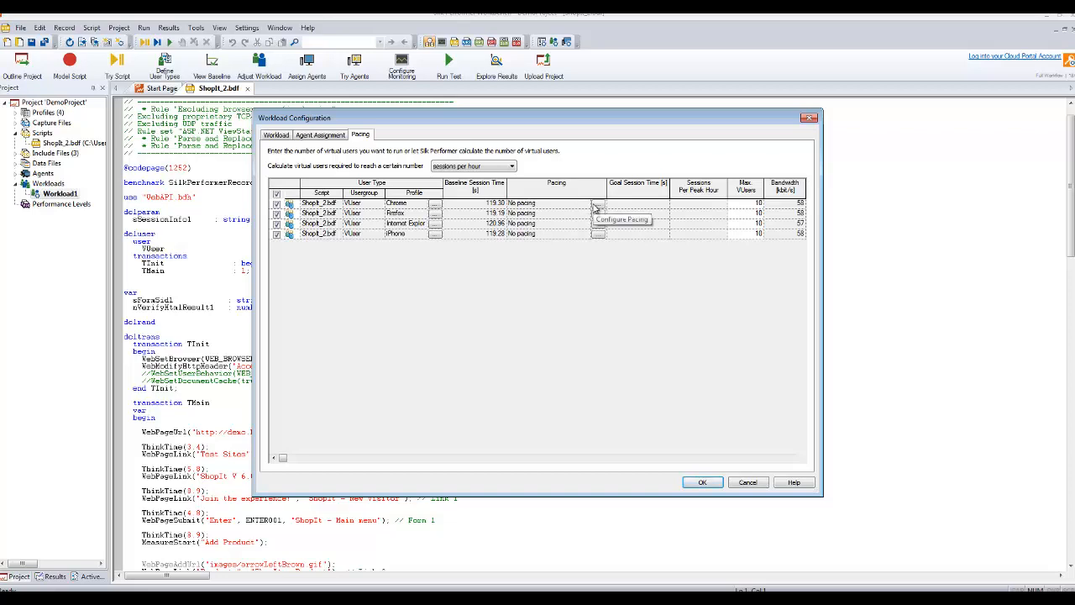
Configure the Chrome user type's pacing as wait time insertion with a goal session time, and save the workload configuration.
click(594, 206)
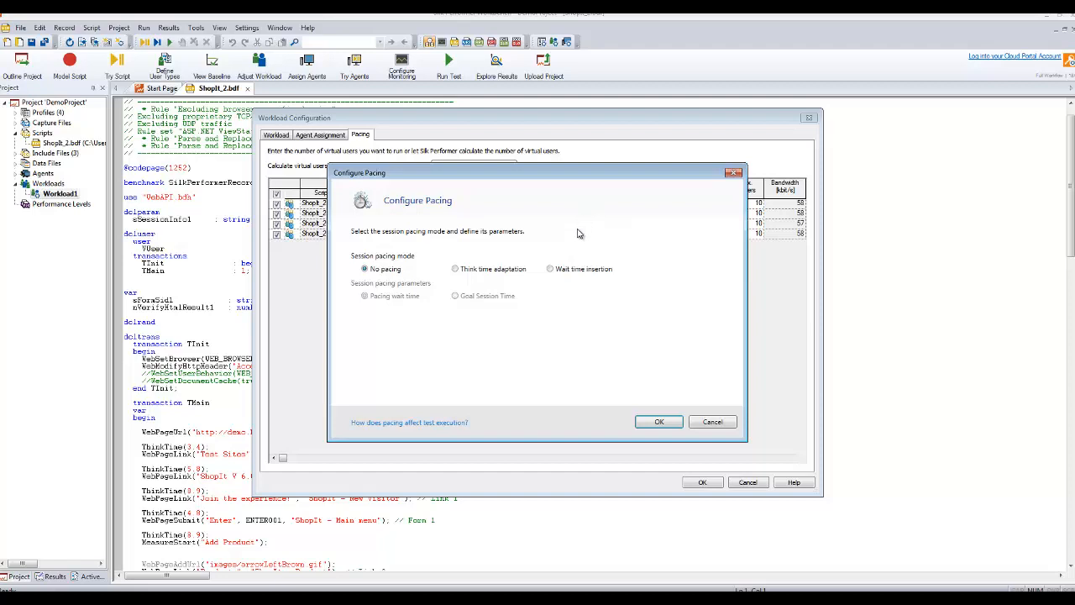
click(551, 270)
click(456, 297)
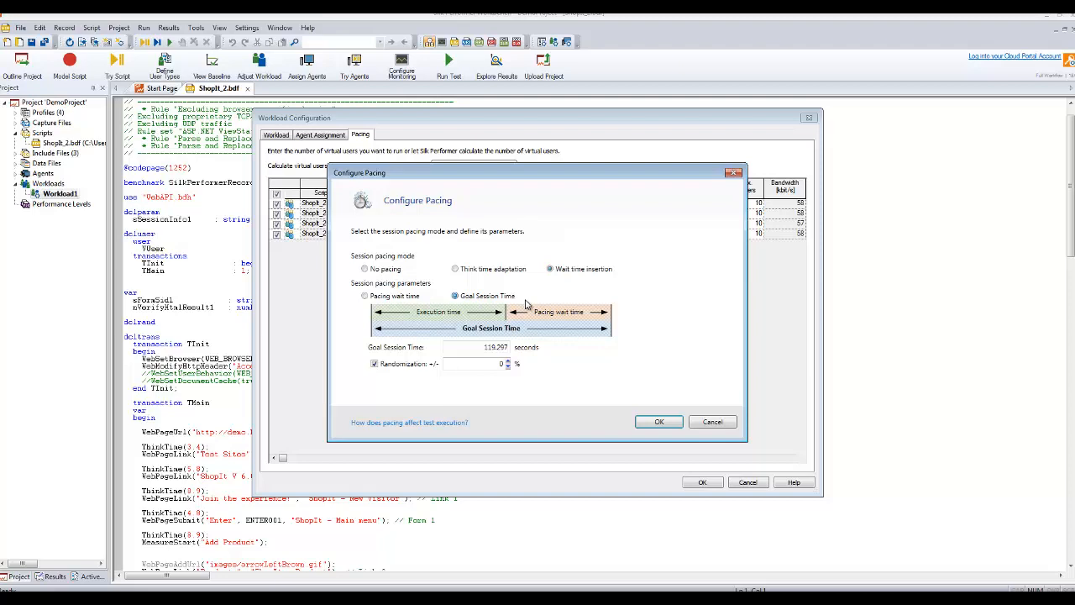
click(656, 423)
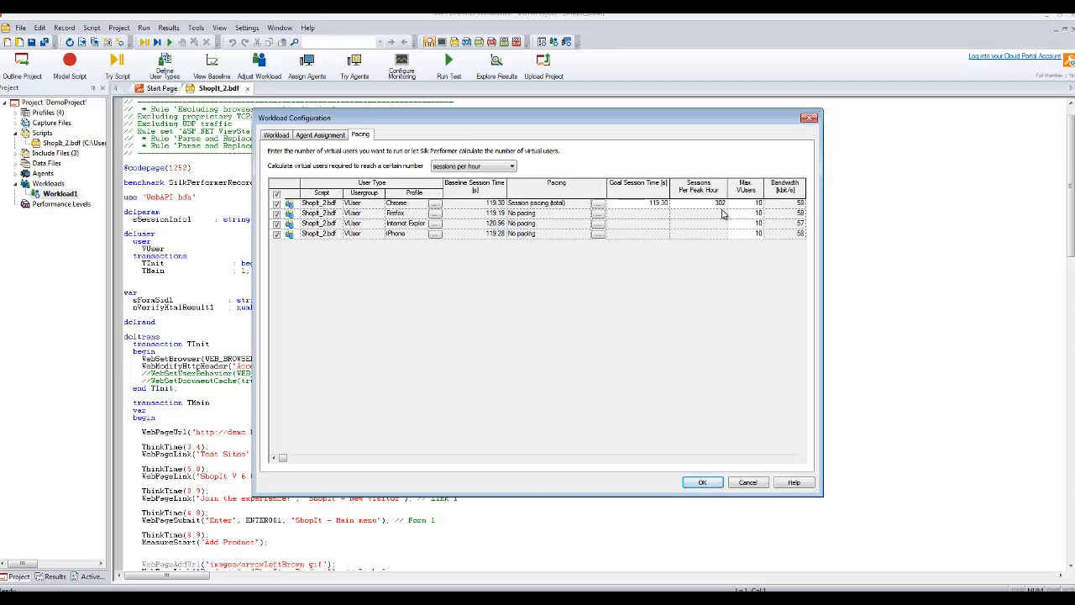
click(702, 481)
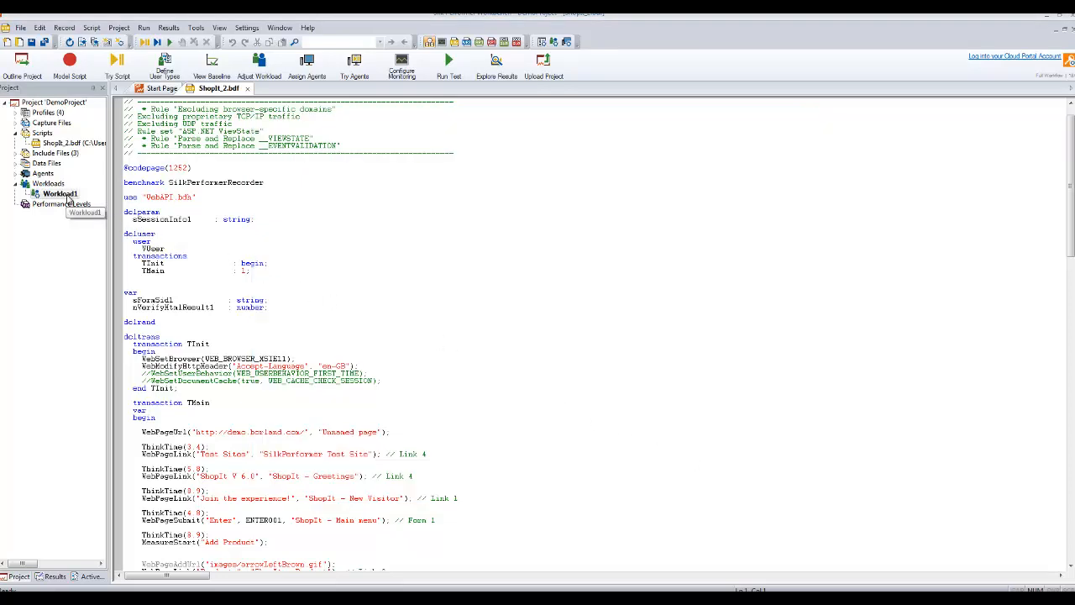
Rename Workload1 as Increasing.
right_click(69, 198)
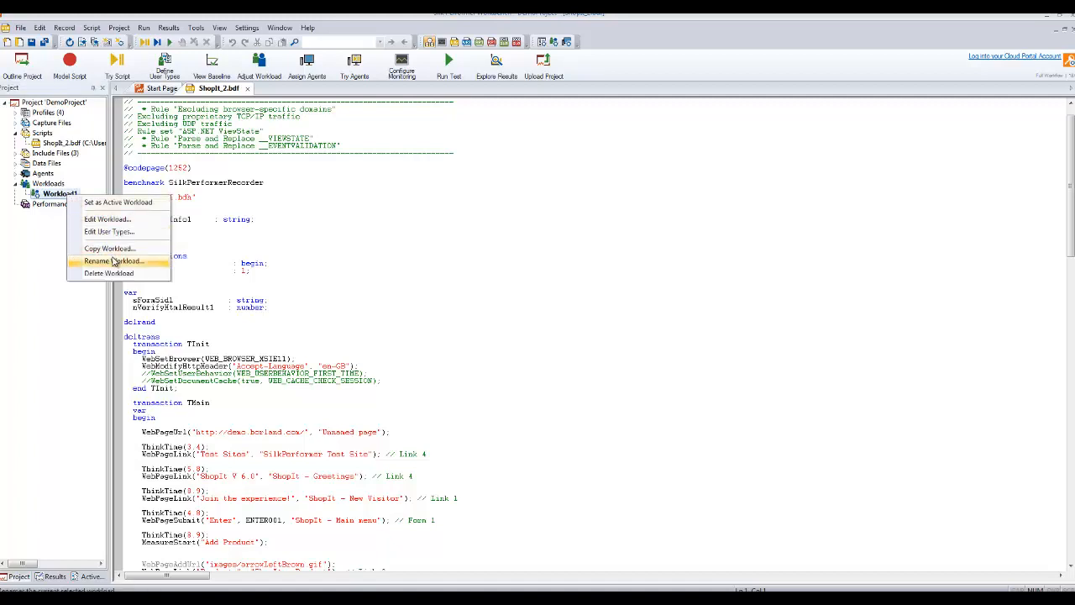
click(114, 262)
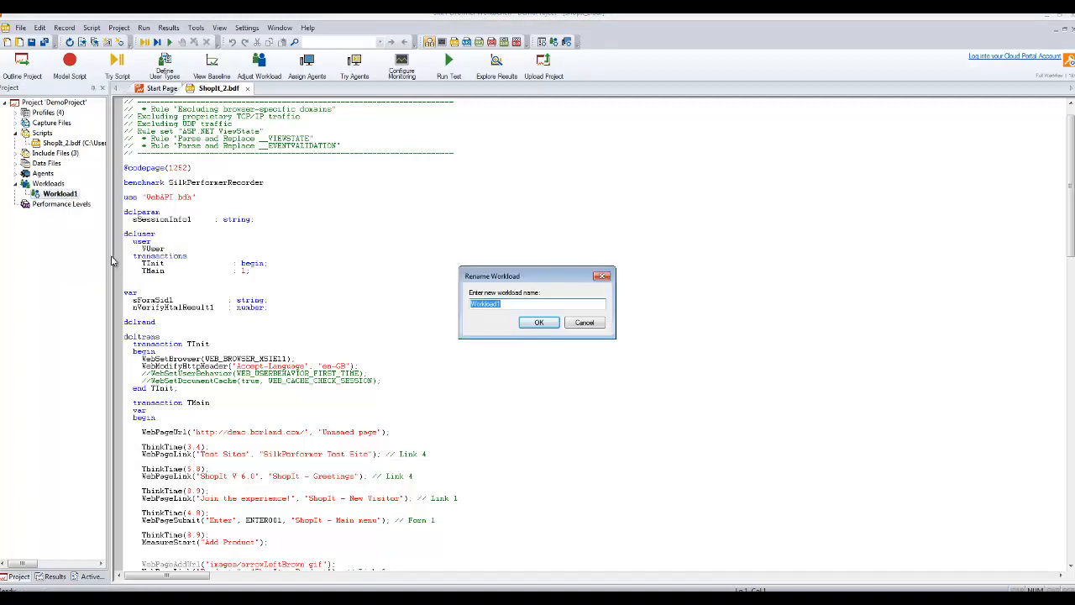
text(Increasing)
click(530, 322)
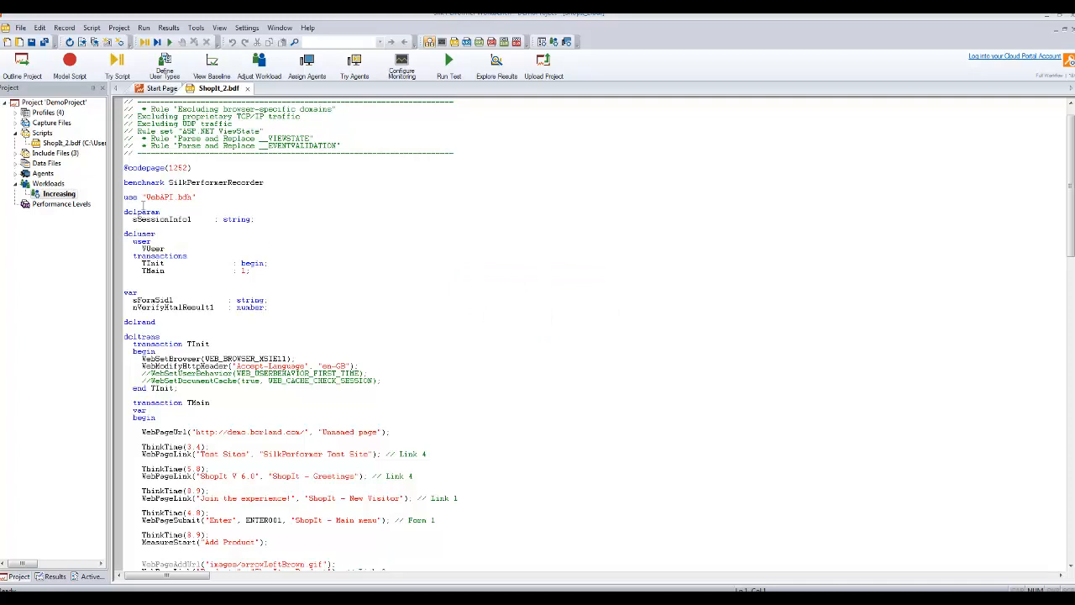
Copy the Increasing workload and name the copy Steady State.
right_click(54, 183)
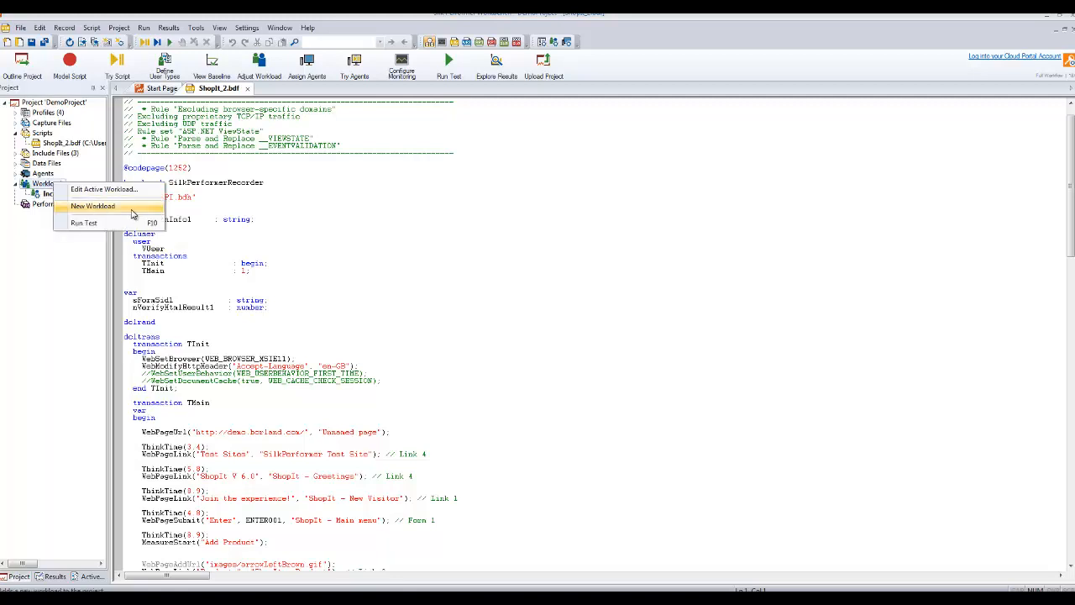
click(131, 214)
right_click(52, 194)
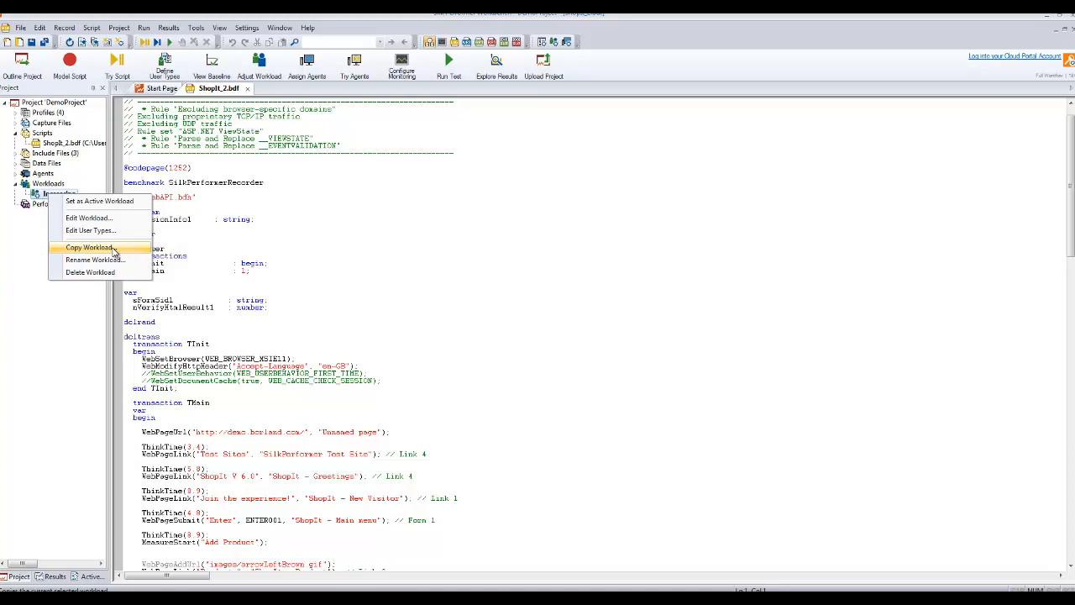
click(89, 247)
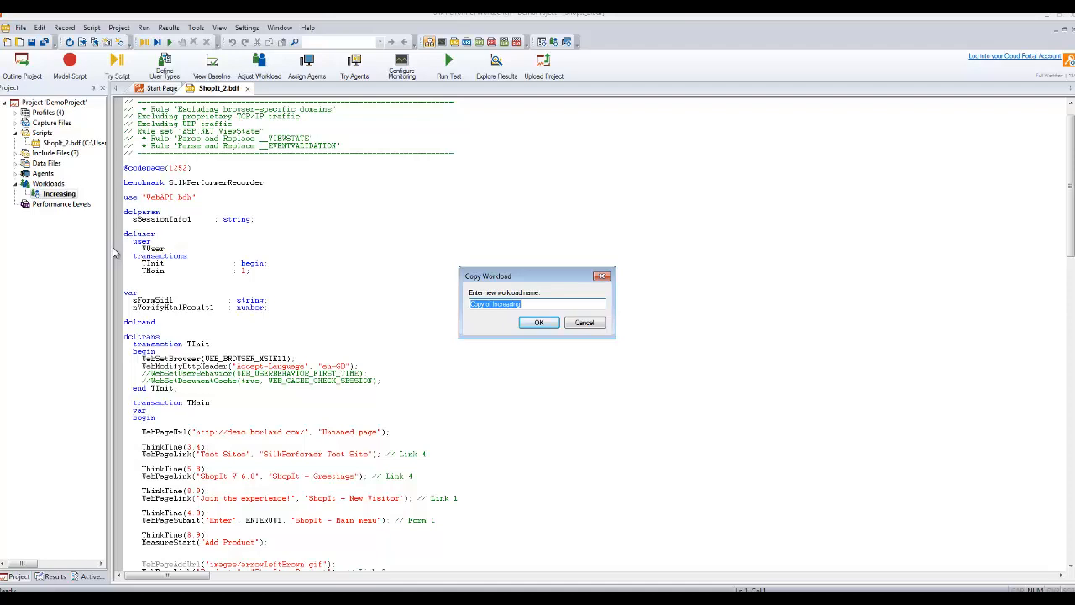
text(Steady State)
click(528, 322)
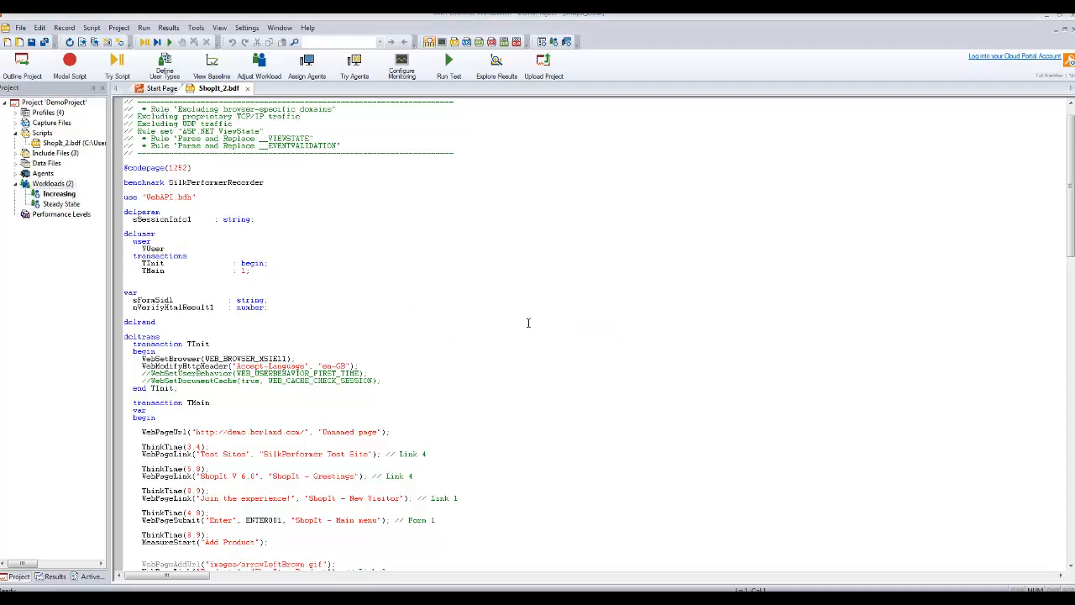
Set the Steady State workload's model to Steady State, exclude its iPhone user type, and save the configuration.
right_click(72, 207)
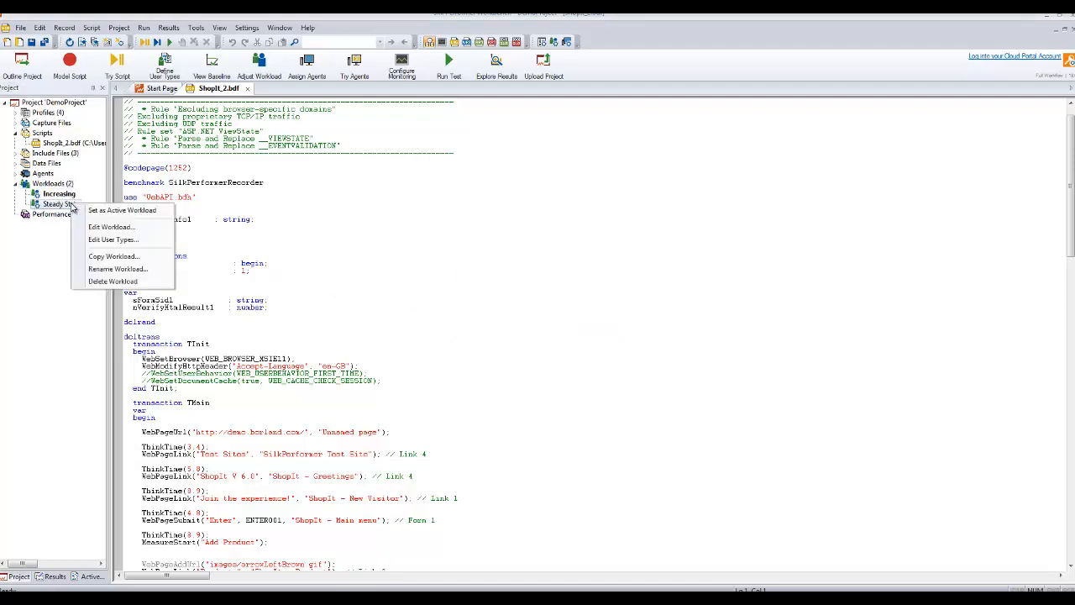
click(110, 228)
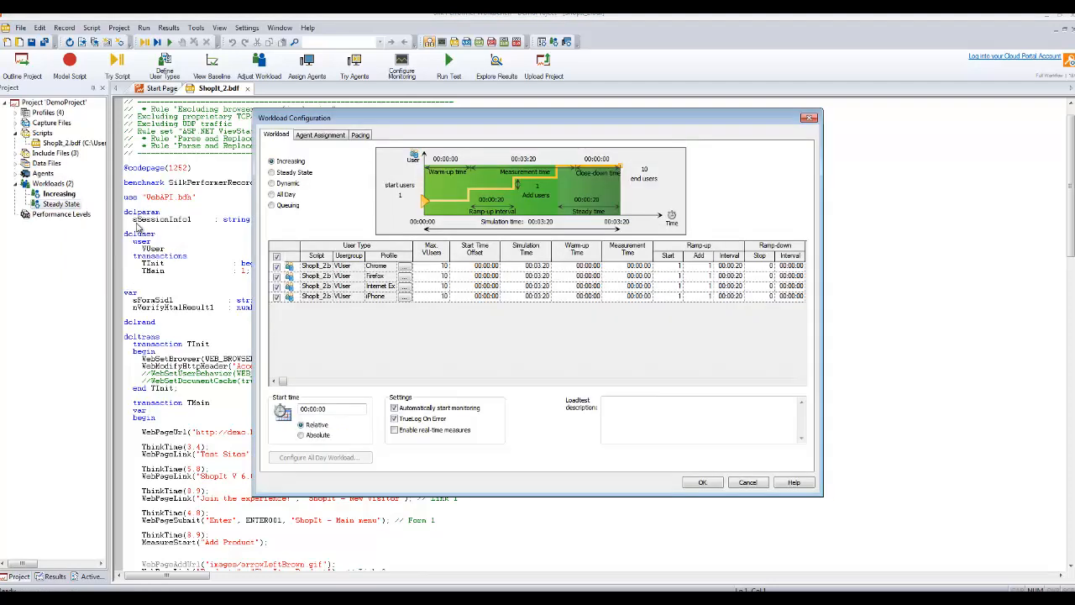
click(279, 175)
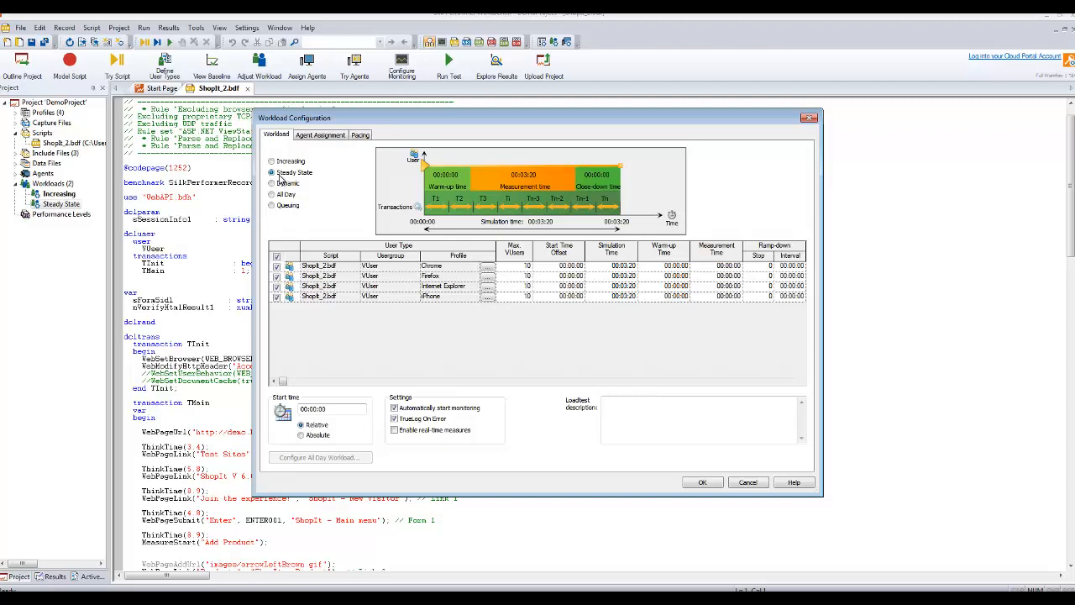
click(276, 296)
click(276, 297)
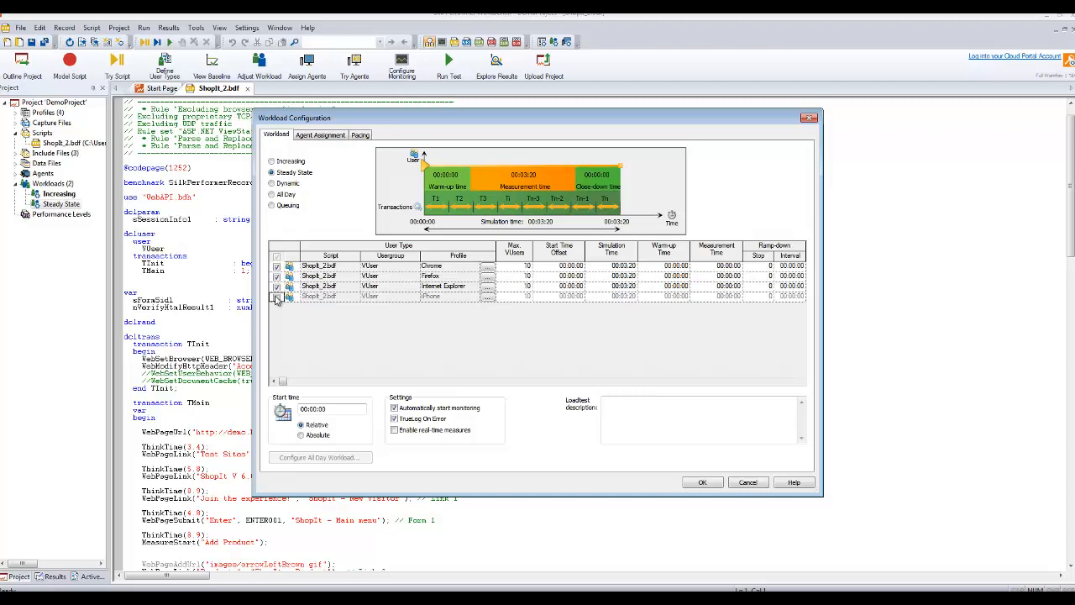
click(703, 485)
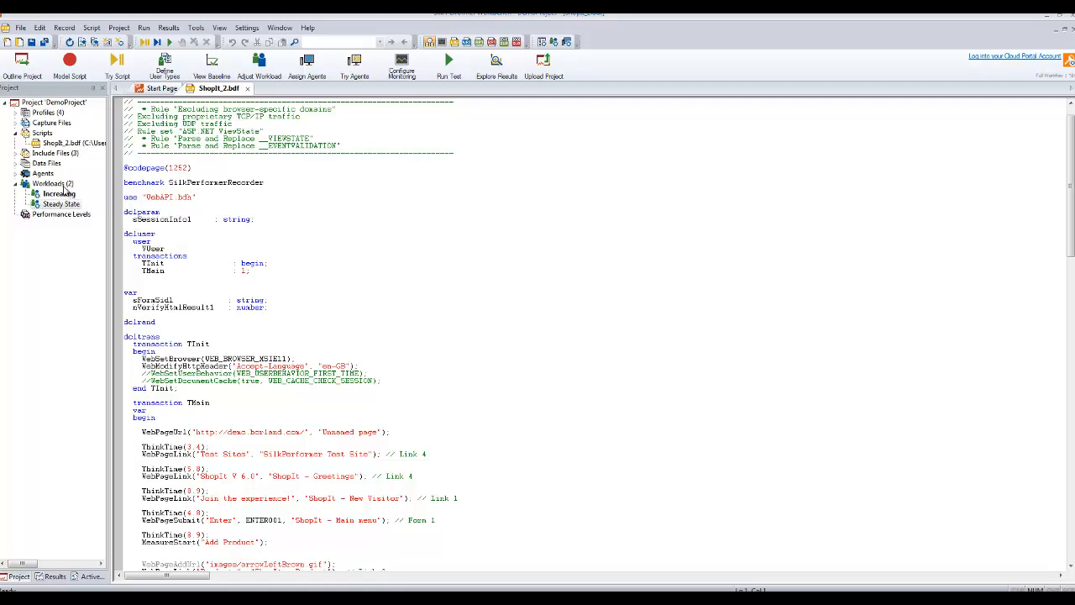
Copy the Increasing workload again and name the copy Dynamic.
click(62, 197)
right_click(61, 197)
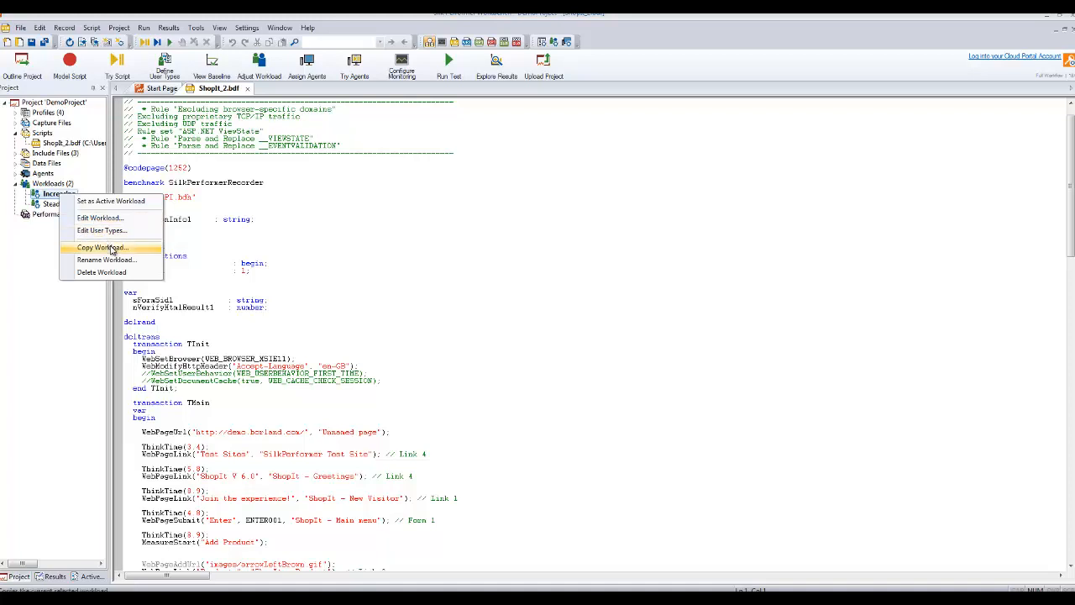
click(112, 249)
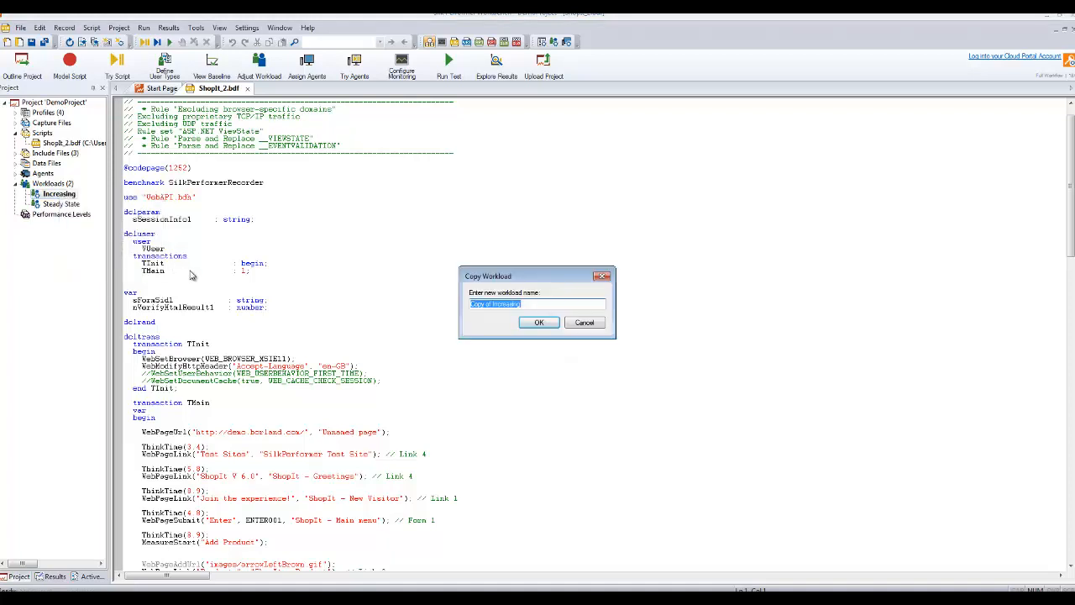
text(Dynamic)
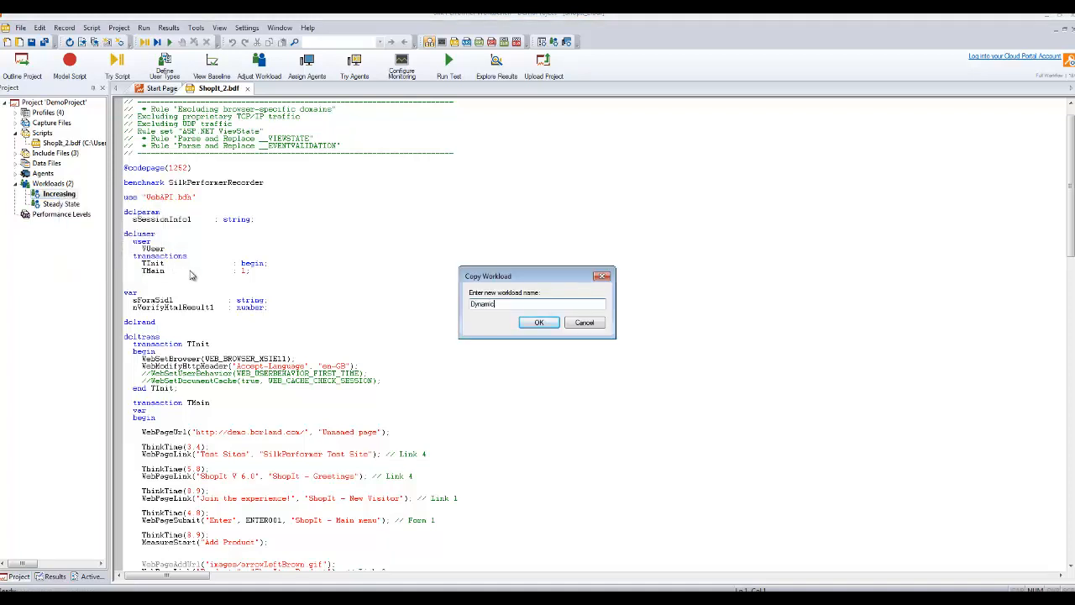
click(529, 324)
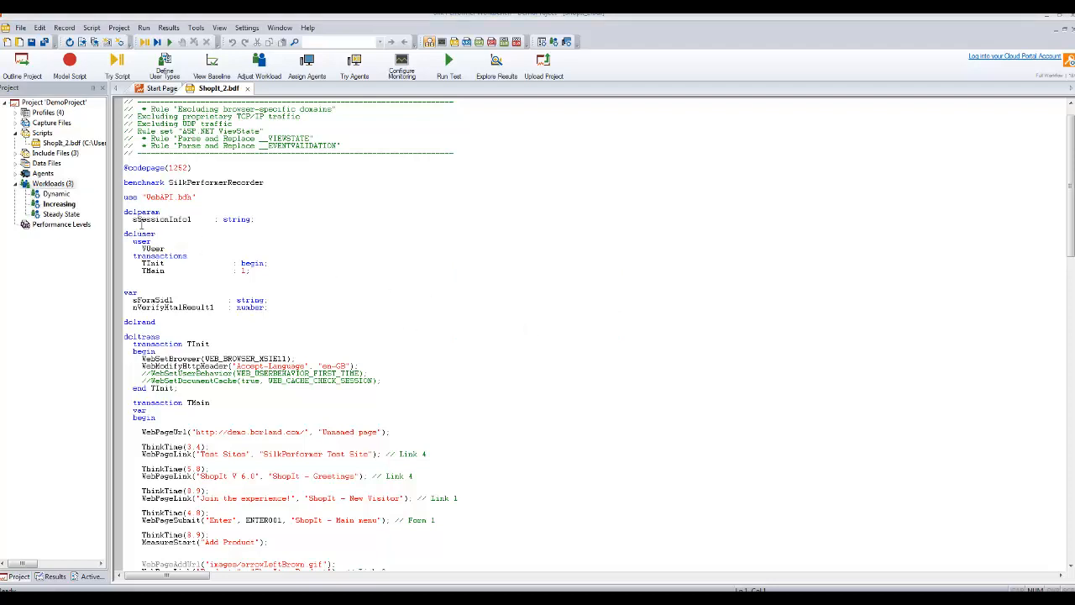
Remove the ShopIt_2.bdf Internet Explorer user type from the Dynamic workload and save its user types.
right_click(71, 197)
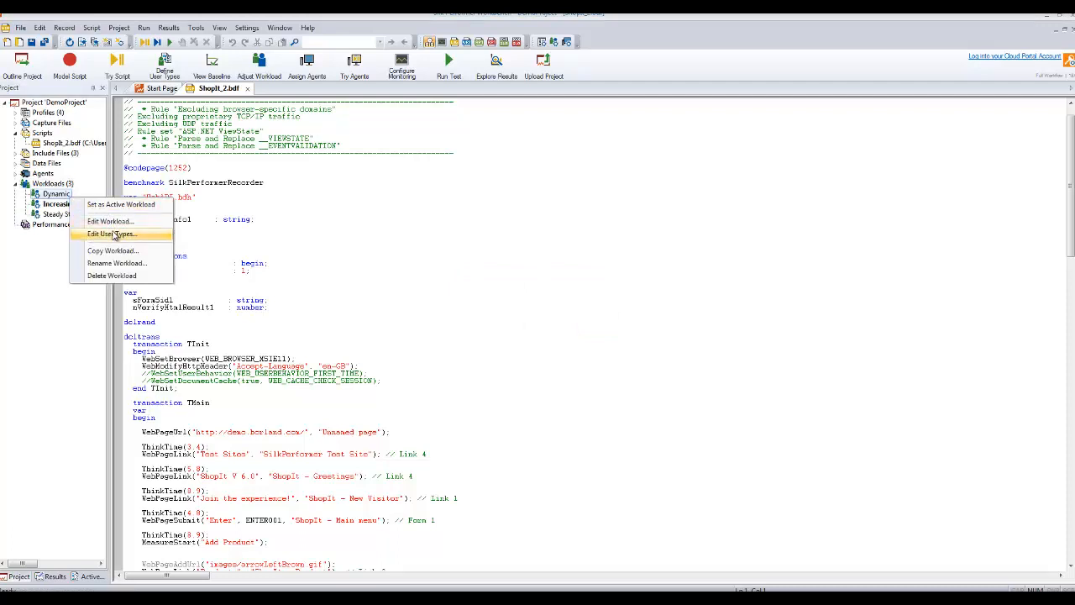
click(113, 234)
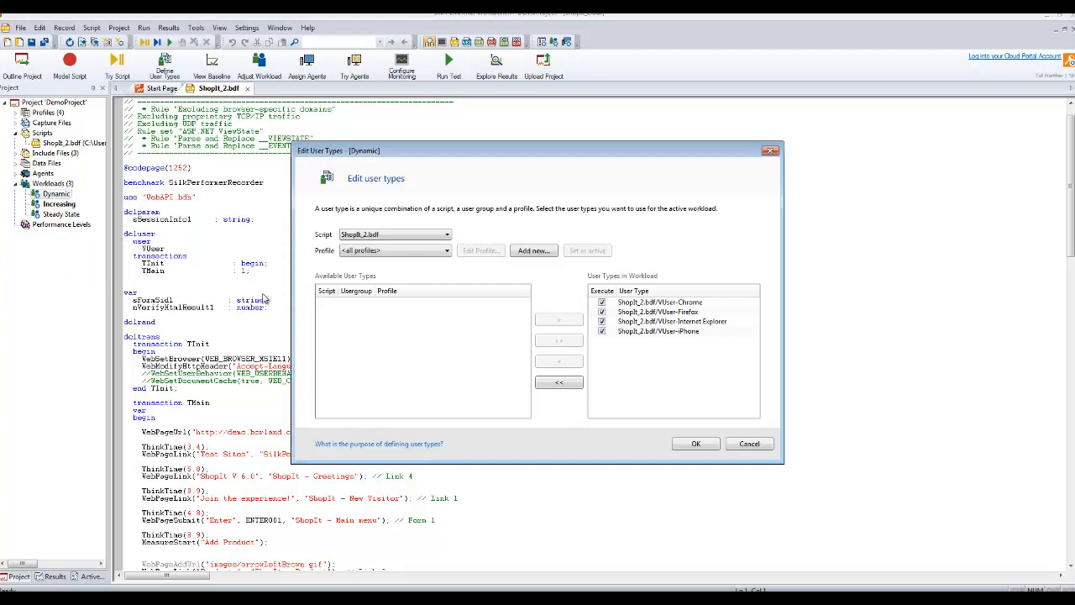
click(392, 239)
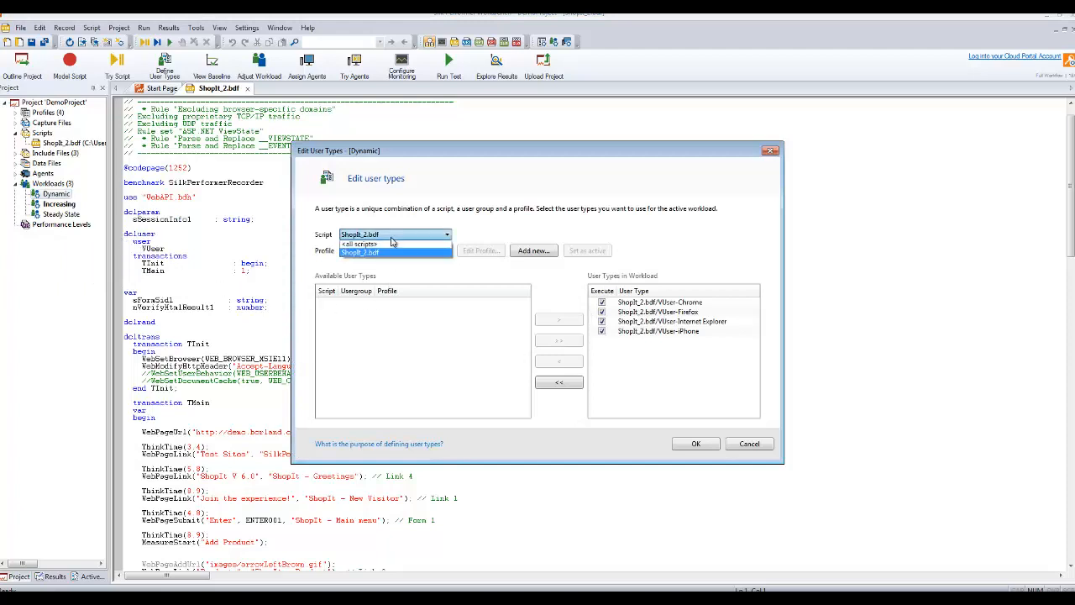
click(386, 252)
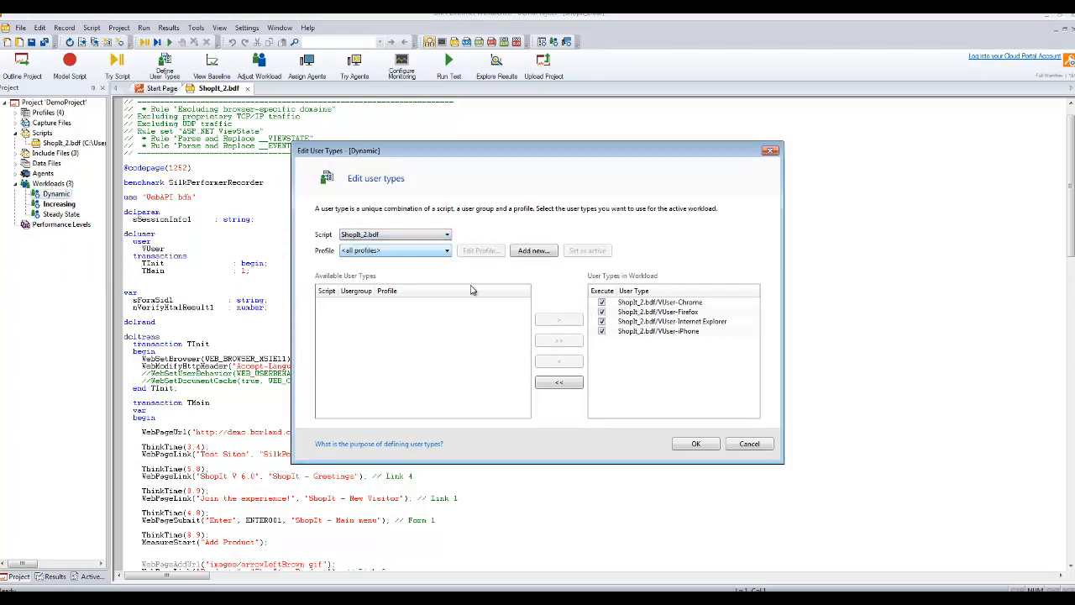
click(652, 332)
click(654, 322)
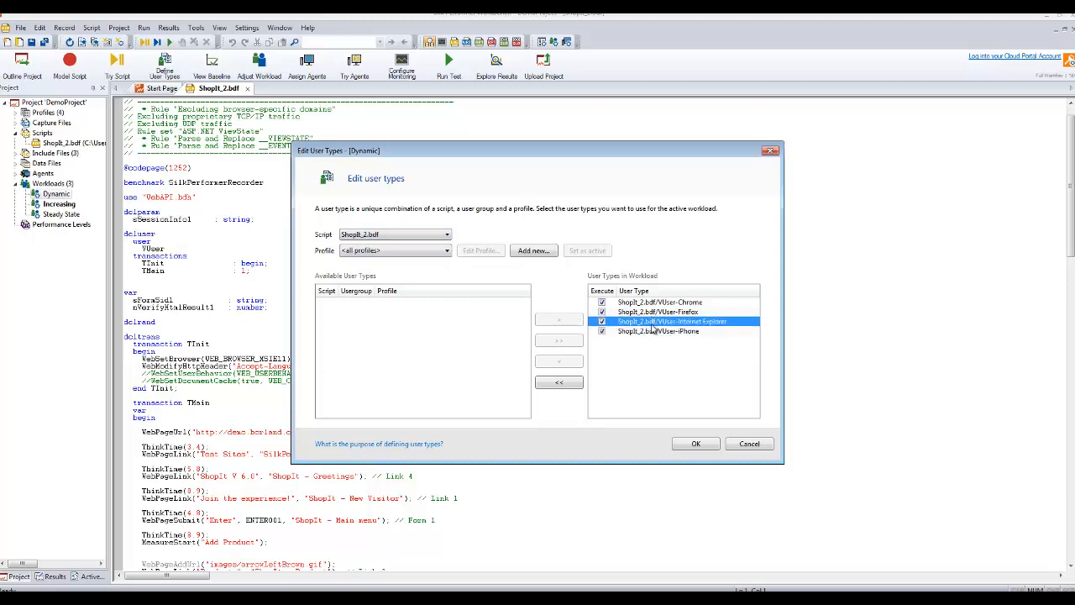
click(572, 363)
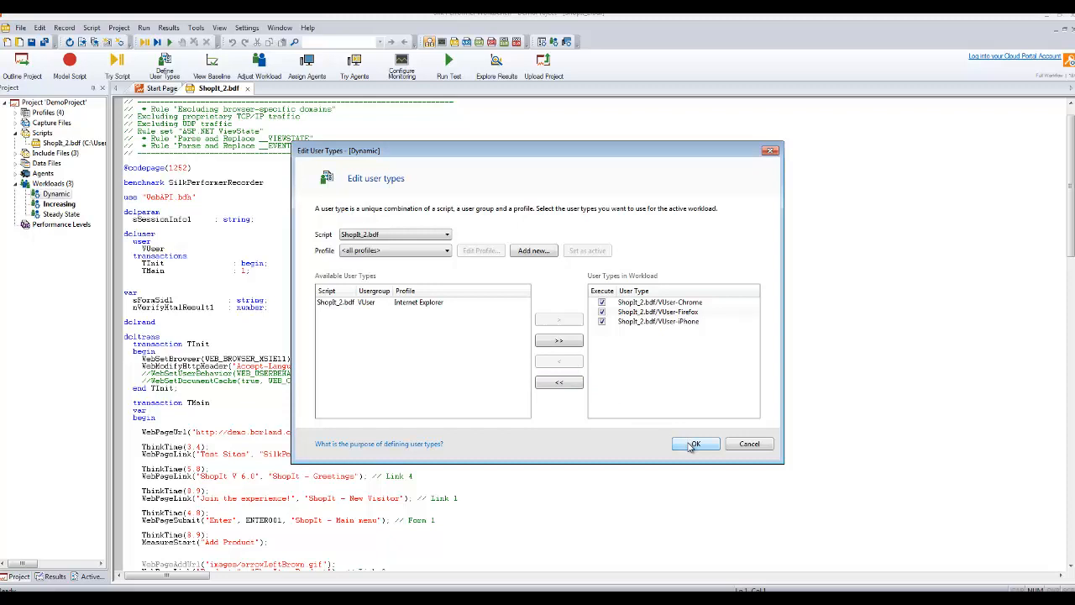
click(693, 445)
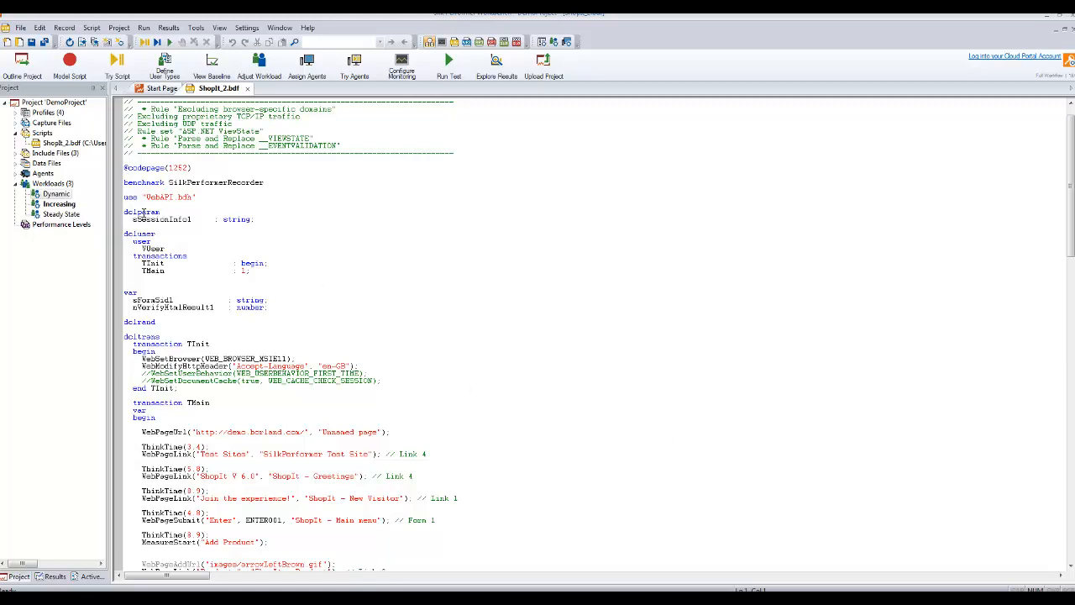
Set the Dynamic workload's model to Dynamic and save the workload configuration.
right_click(66, 195)
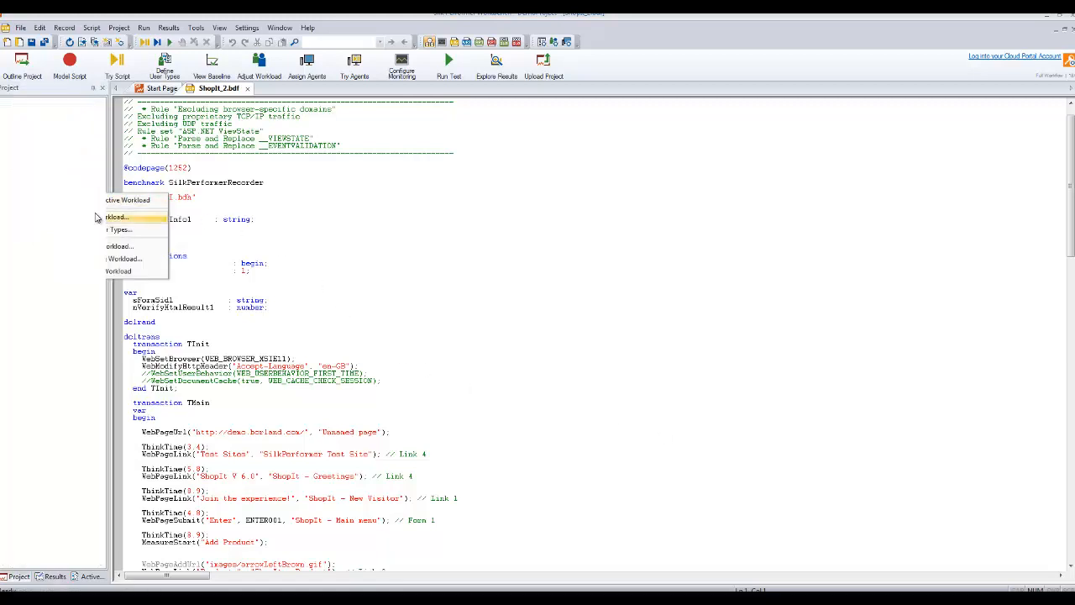
click(99, 217)
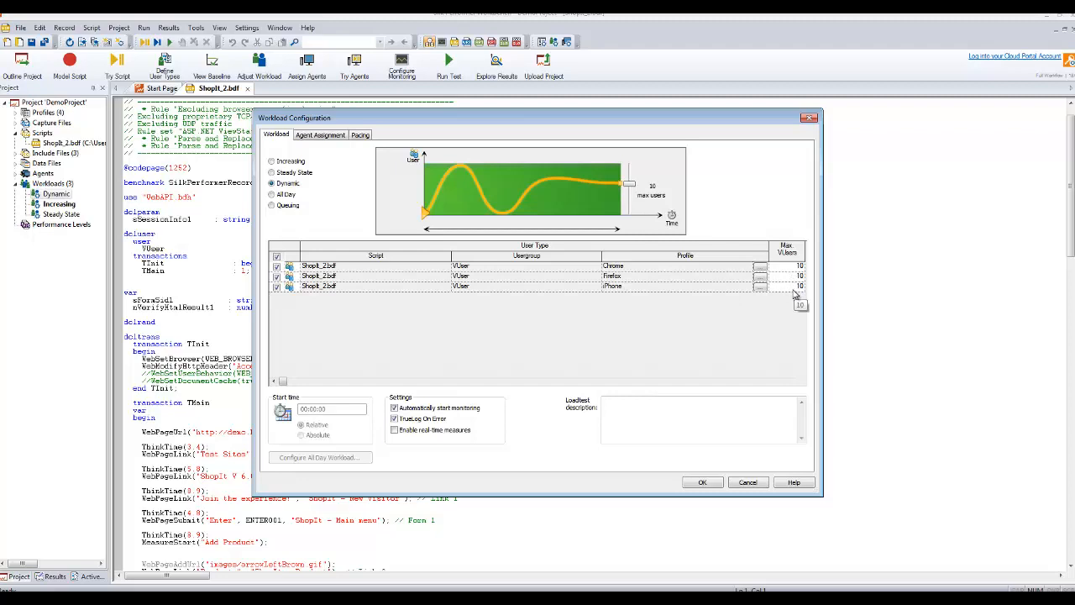
click(706, 482)
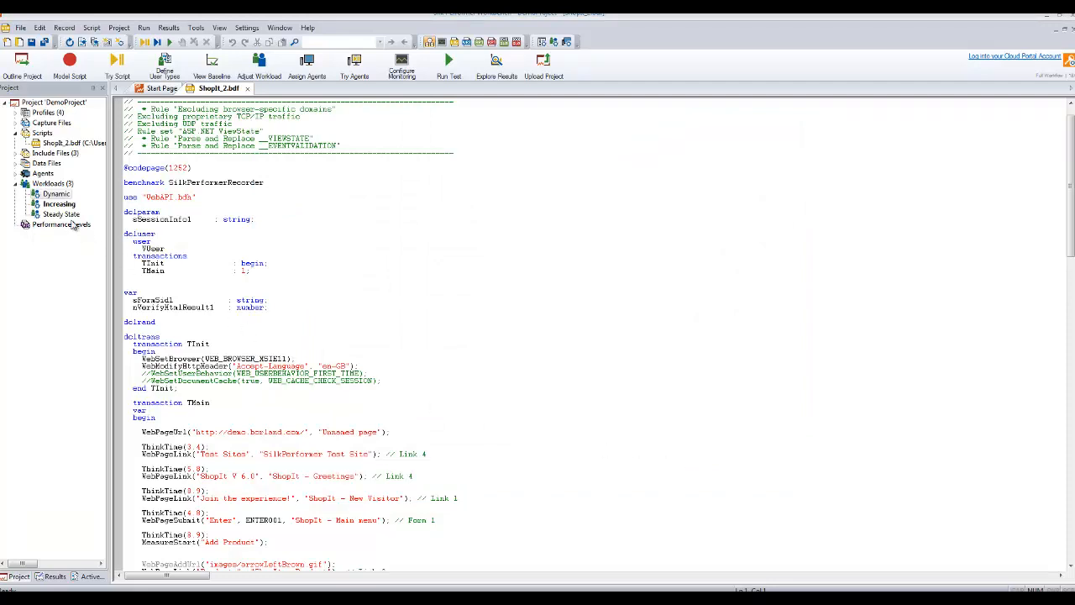
Make Steady State the active workload and switch the active workload back to Increasing.
right_click(69, 216)
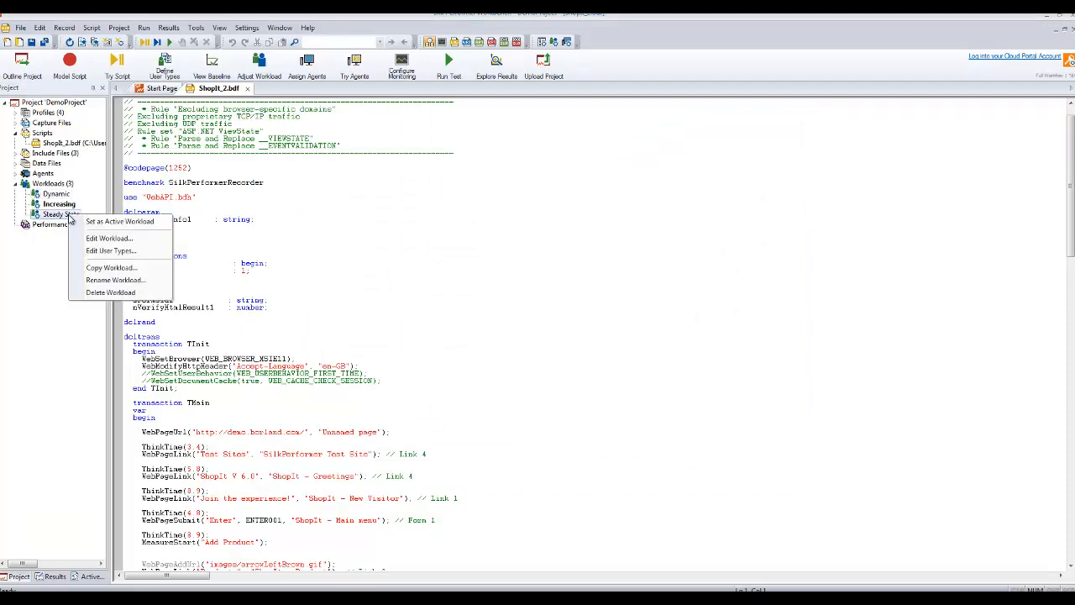
click(106, 222)
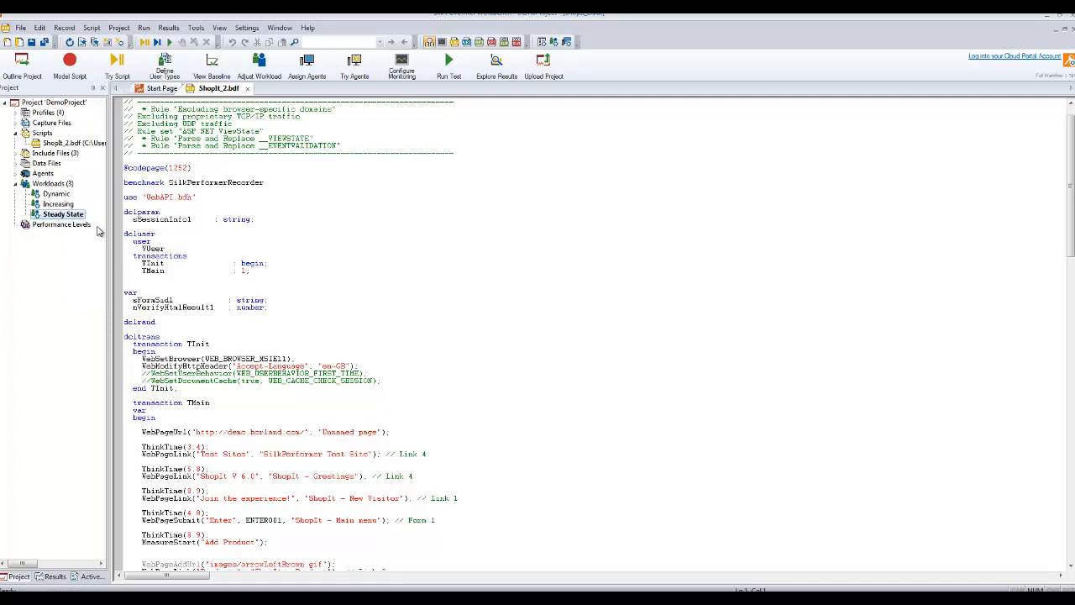
right_click(84, 206)
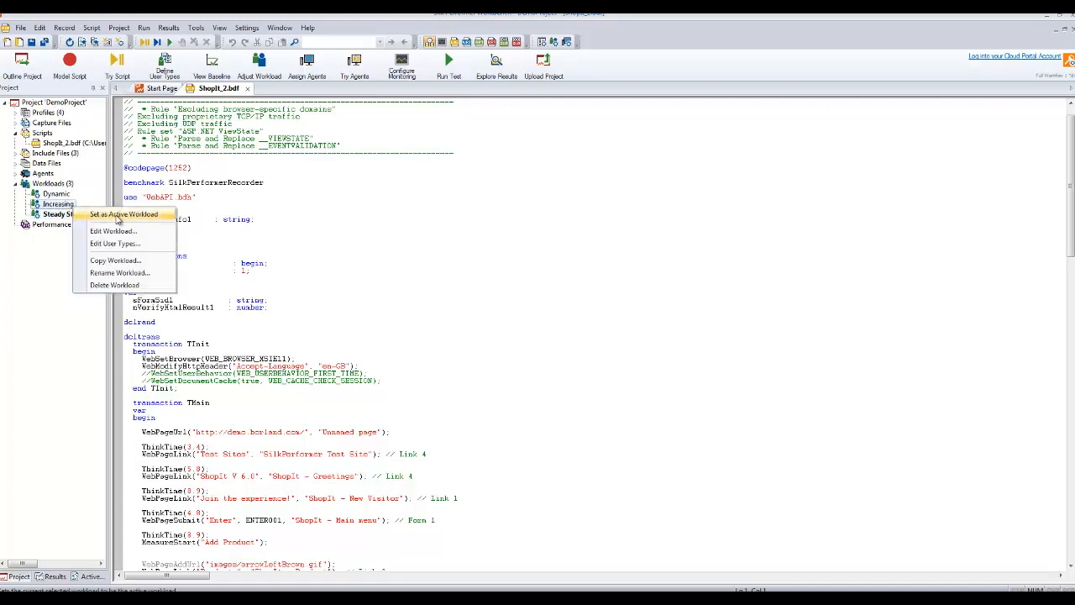
click(119, 217)
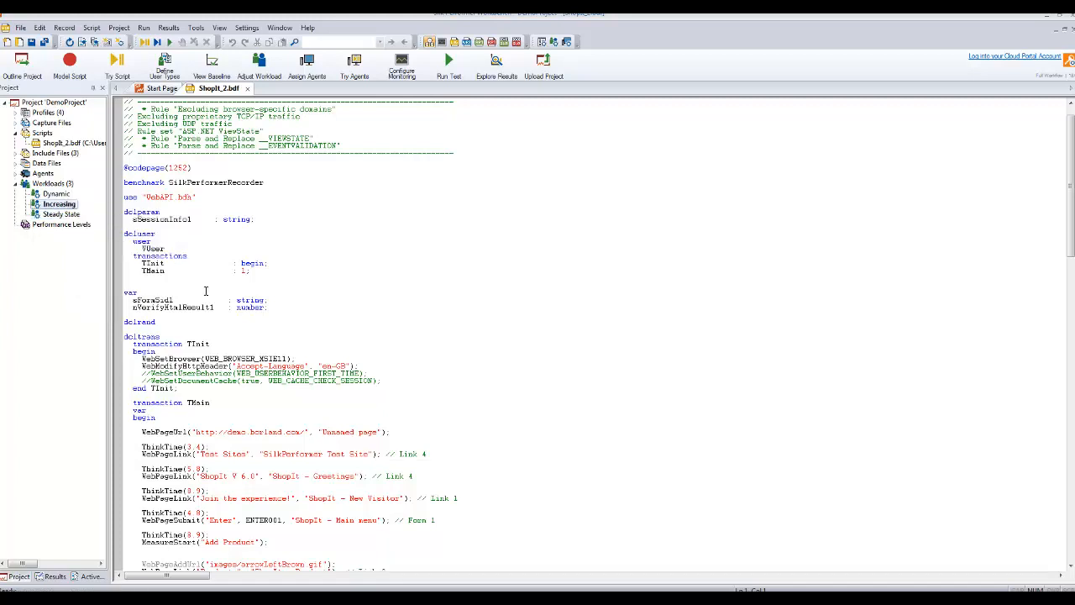